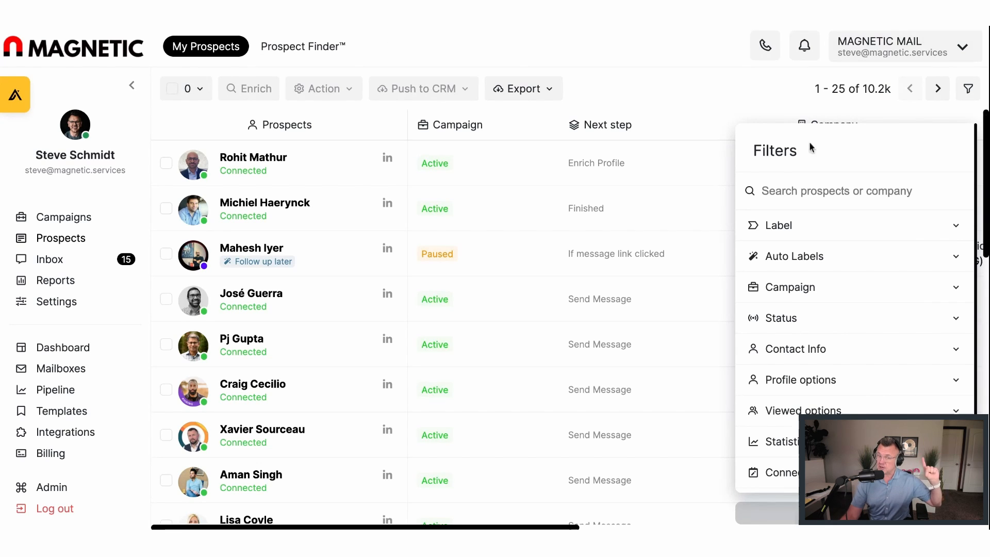
Open the Prospect Finder and stop limiting its results to recently verified prospects
left_click(280, 52)
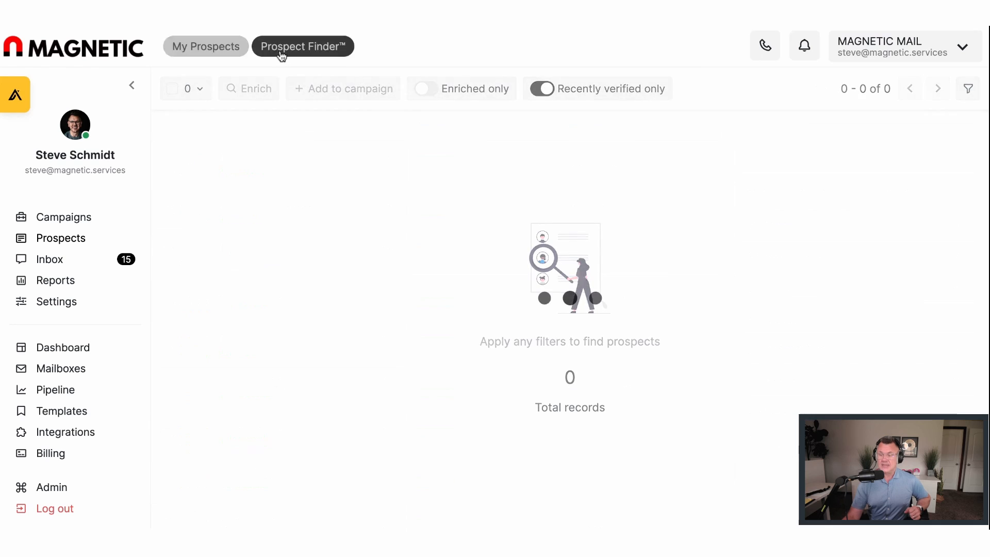
left_click(543, 90)
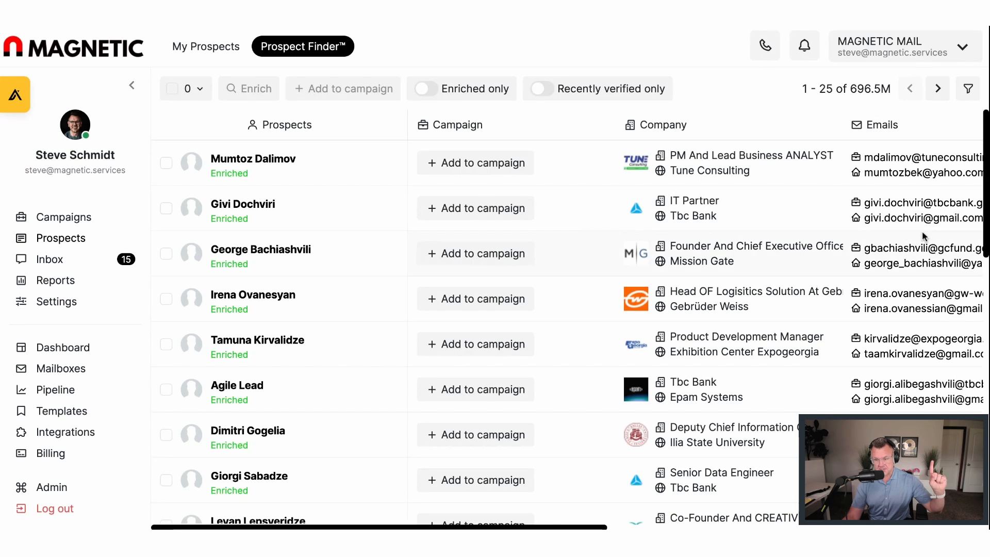
scroll(921, 230, "right", 5)
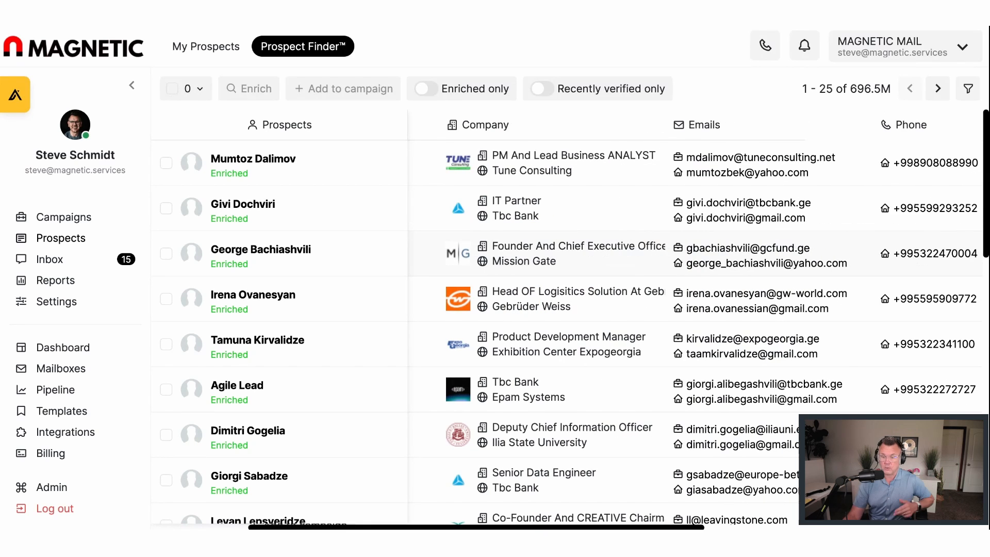
Filter the prospects by company location with United States as the country
left_click(969, 90)
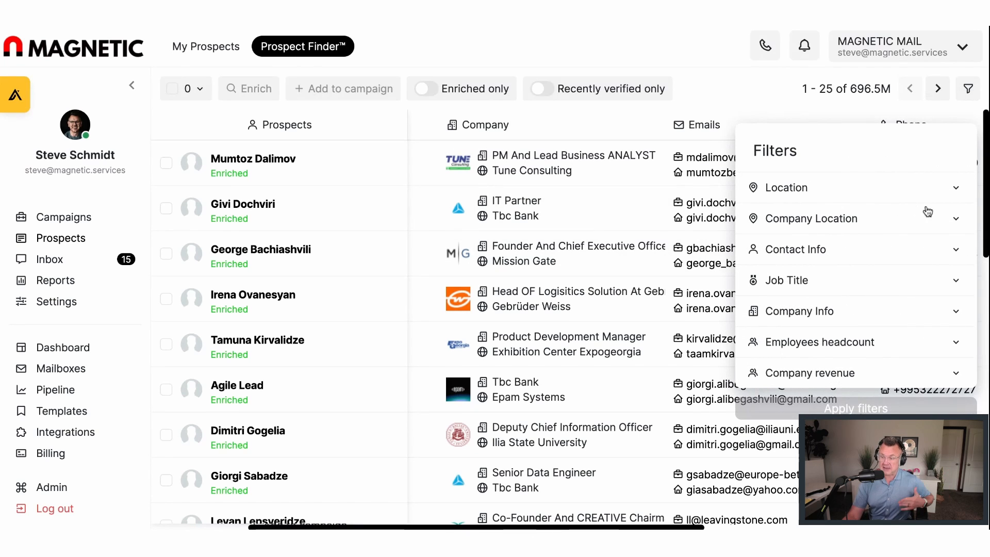
left_click(946, 219)
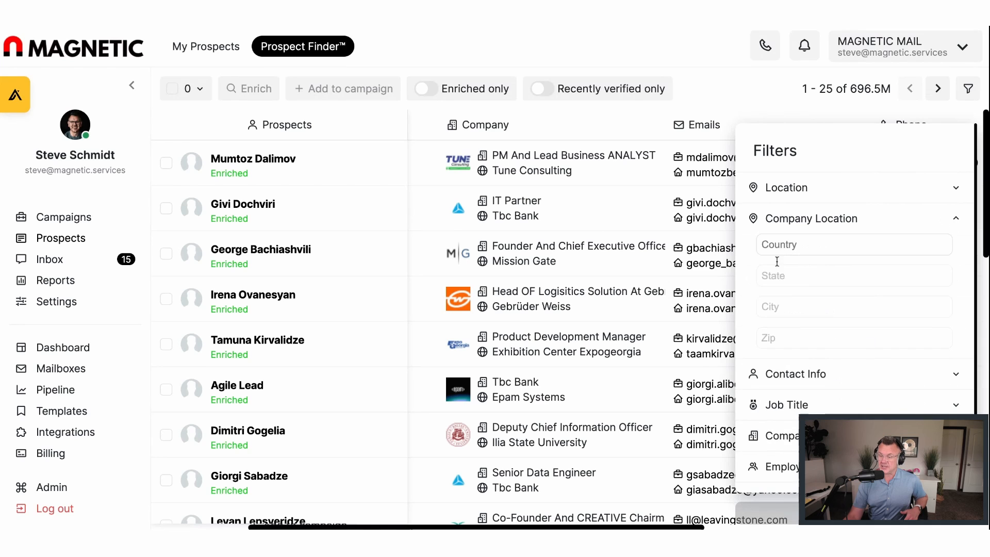
left_click(783, 245)
type("n")
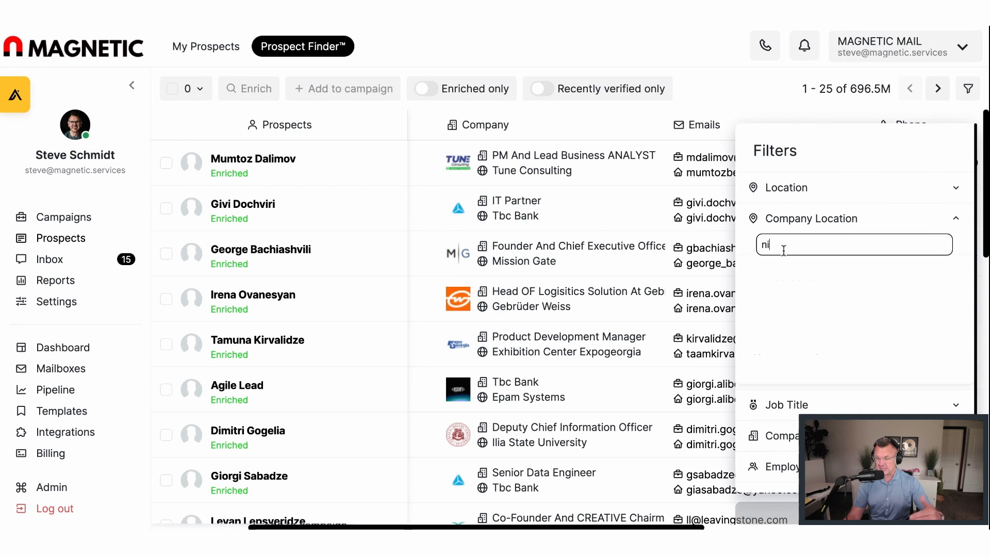
key("BackSpace")
type("united")
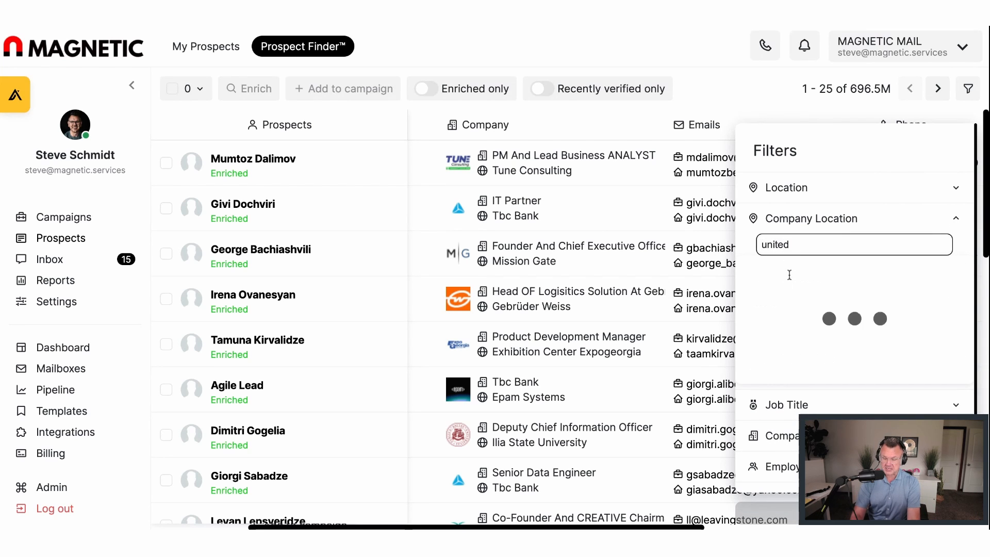
left_click(789, 275)
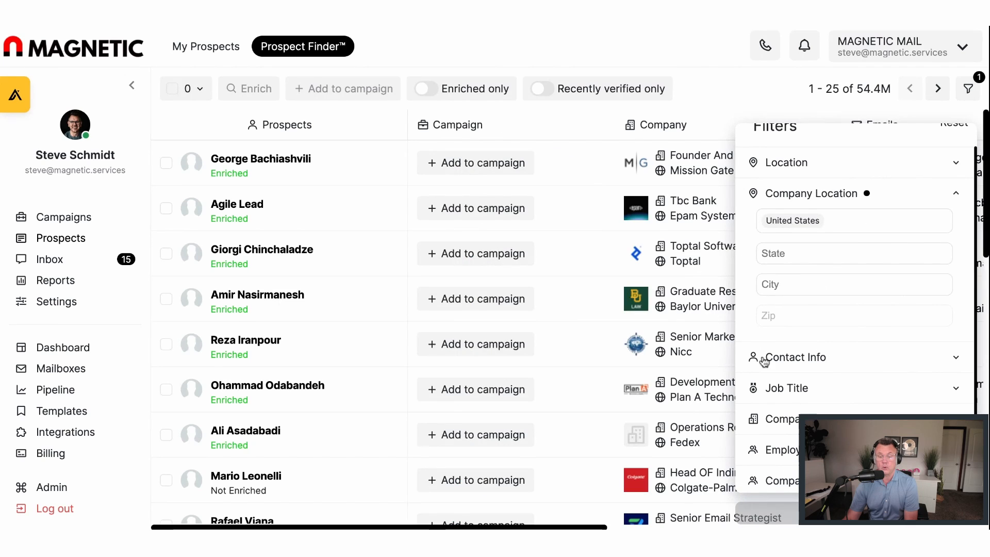
Remove the country from the company location filter
left_click(838, 224)
key("BackSpace")
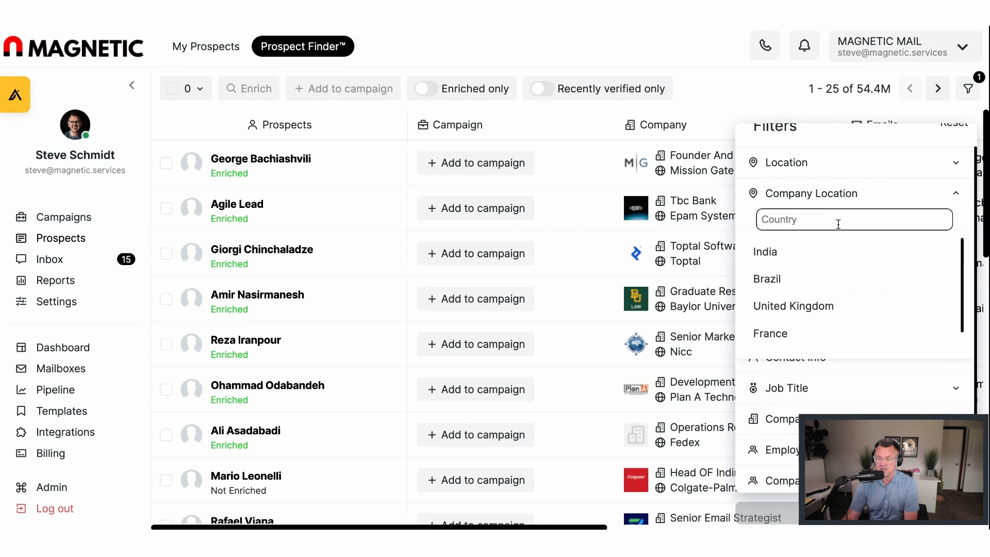
left_click(842, 374)
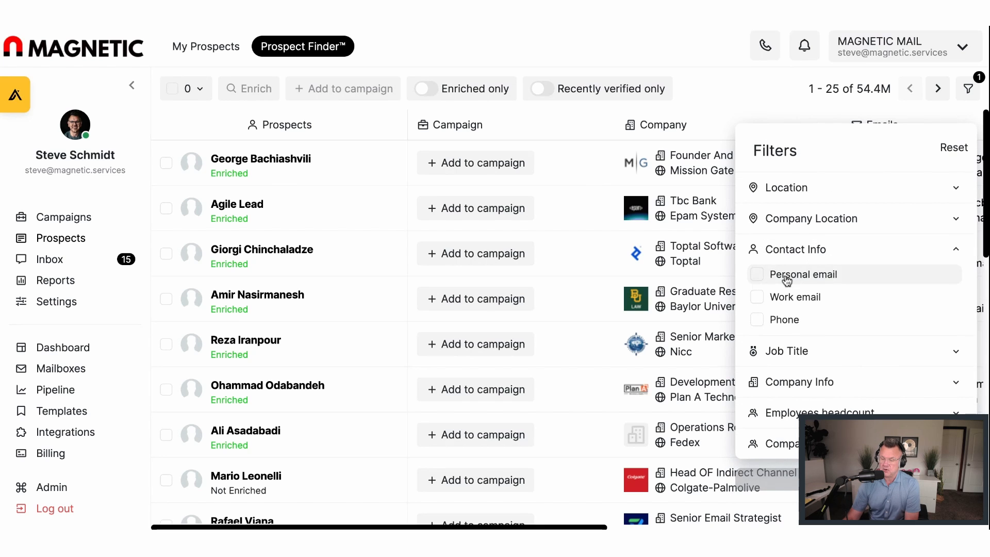
Filter the prospects by personal location with United States as the country and South Dakota as the state
left_click(829, 195)
left_click(785, 214)
type("united")
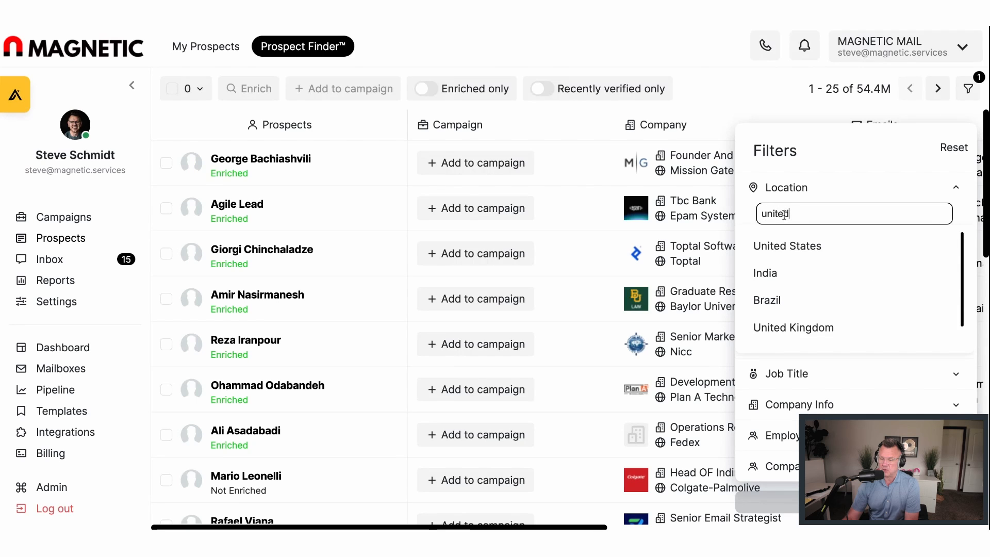
left_click(793, 245)
left_click(796, 250)
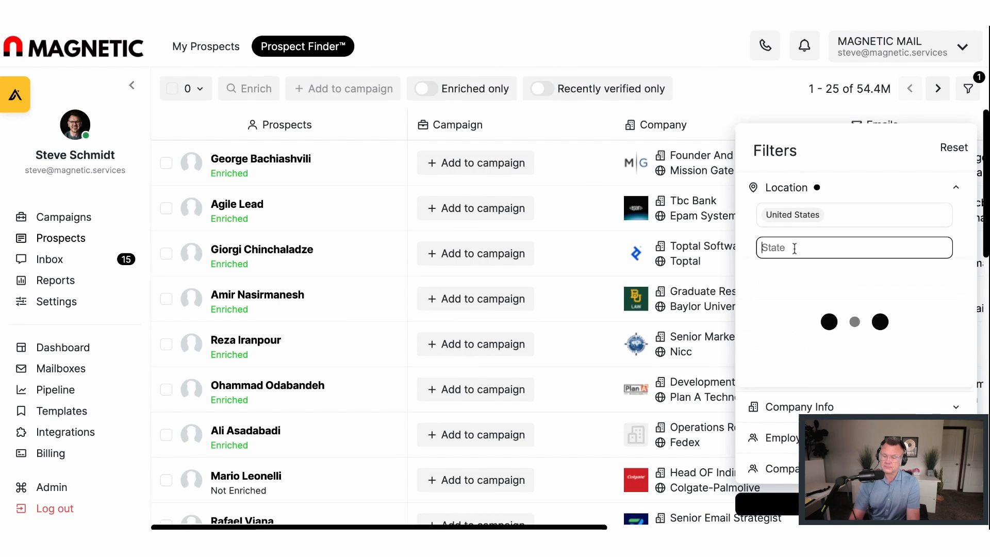
type("south dakota")
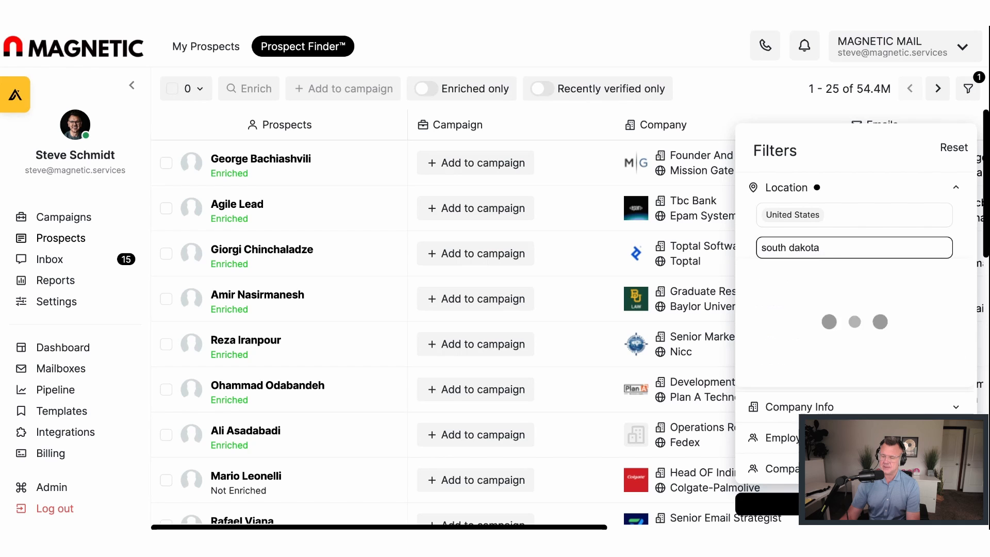
left_click(802, 282)
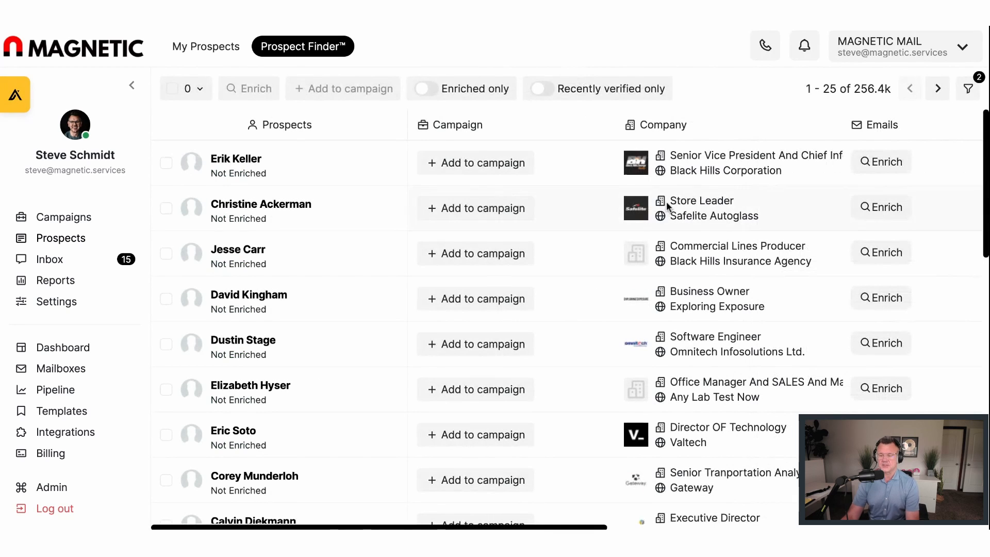
Add a job title filter for Chief Executive Officer to the prospect search
left_click(971, 92)
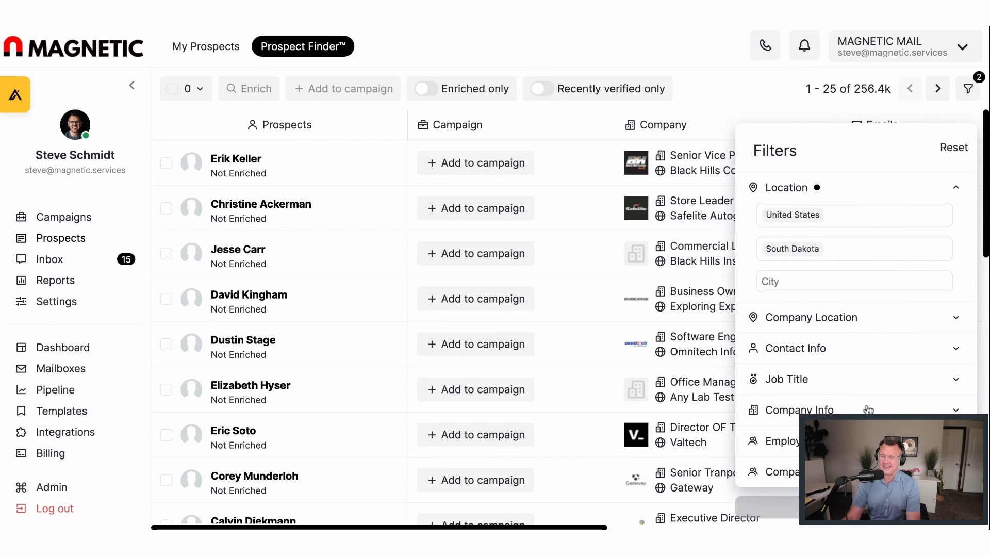
left_click(819, 380)
left_click(789, 307)
type("chief ex")
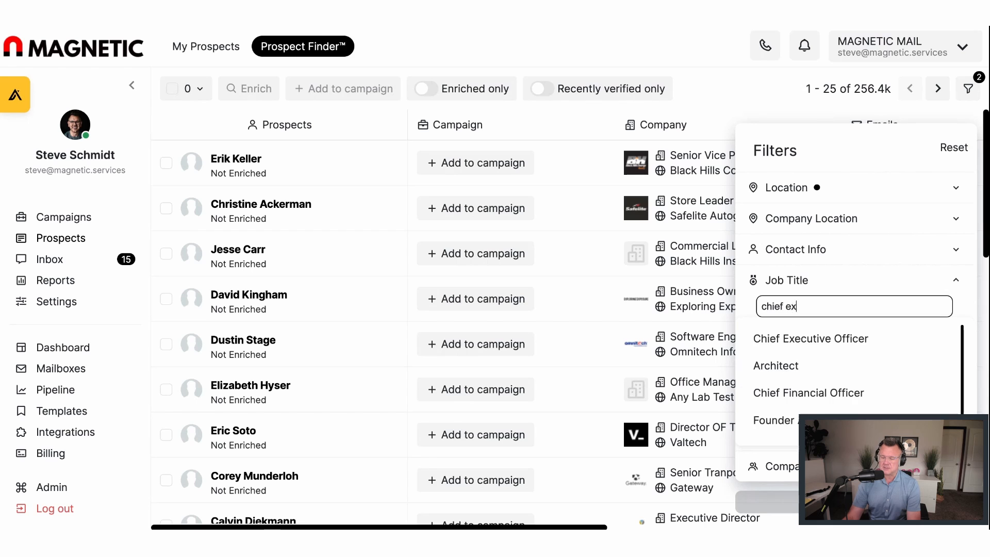
left_click(818, 339)
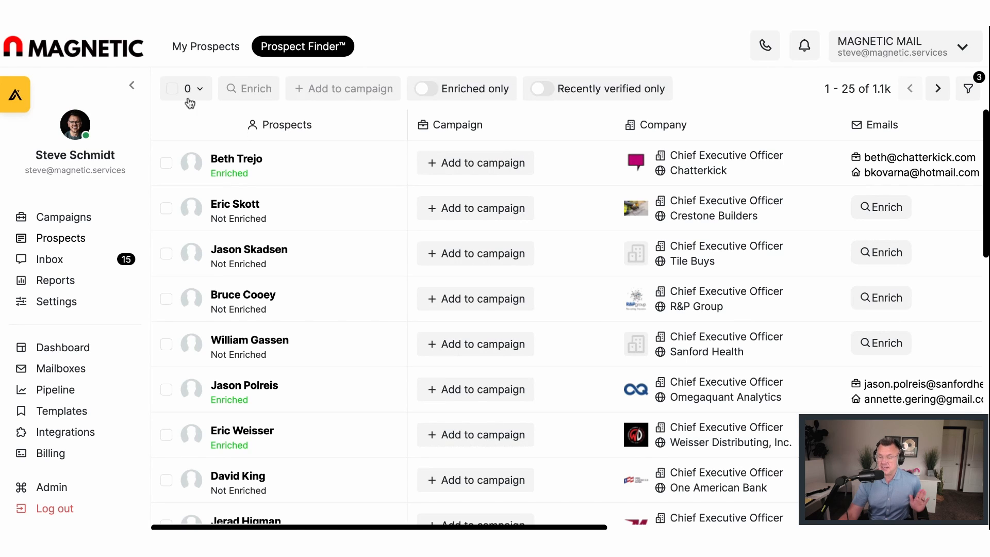
Select all filtered prospects and view the list of campaigns they can be added to, without adding them
left_click(173, 89)
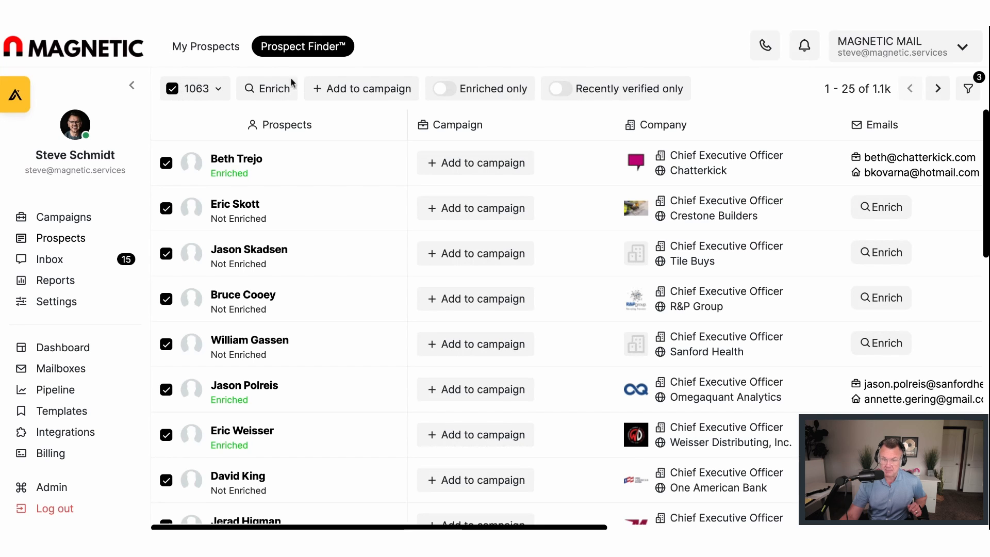
left_click(333, 97)
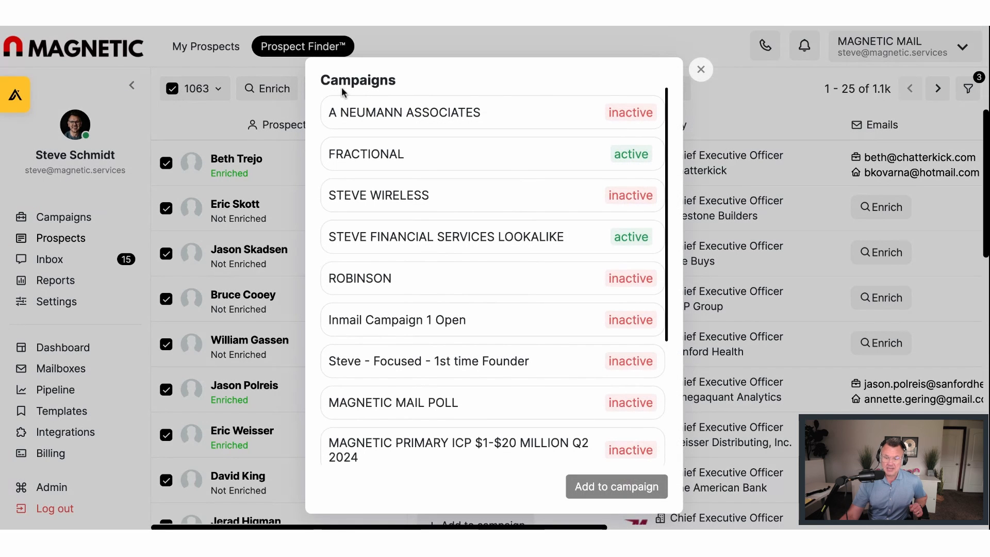
left_click(700, 70)
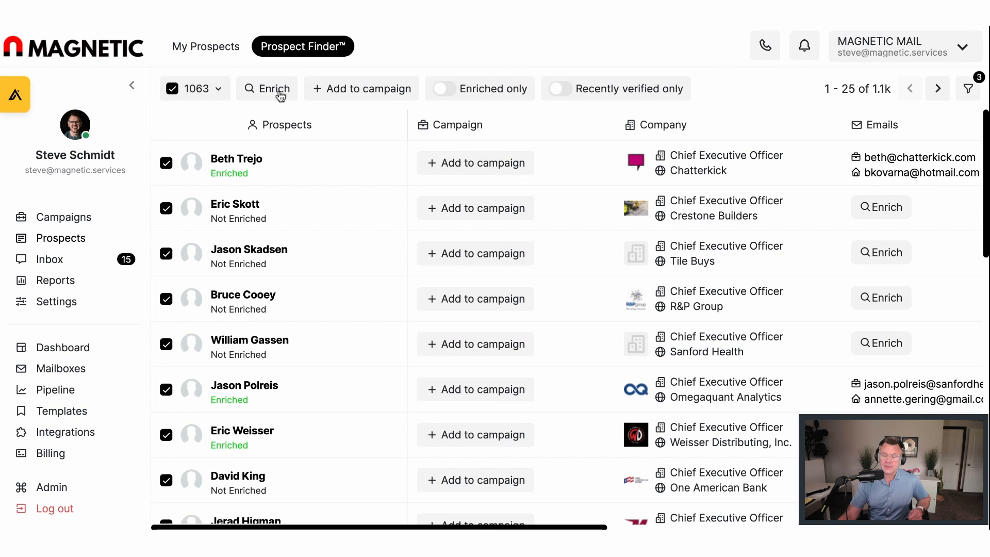
Enrich the chief executives of Crestone Builders, Tile Buys, R&P Group and Sanford Health with their contact details
left_click(881, 253)
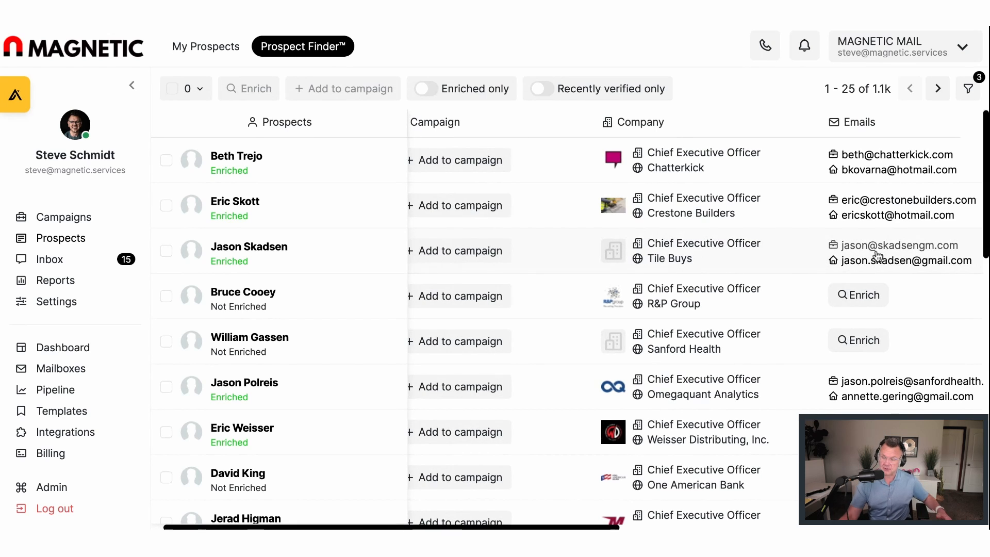
left_click(870, 304)
left_click(869, 340)
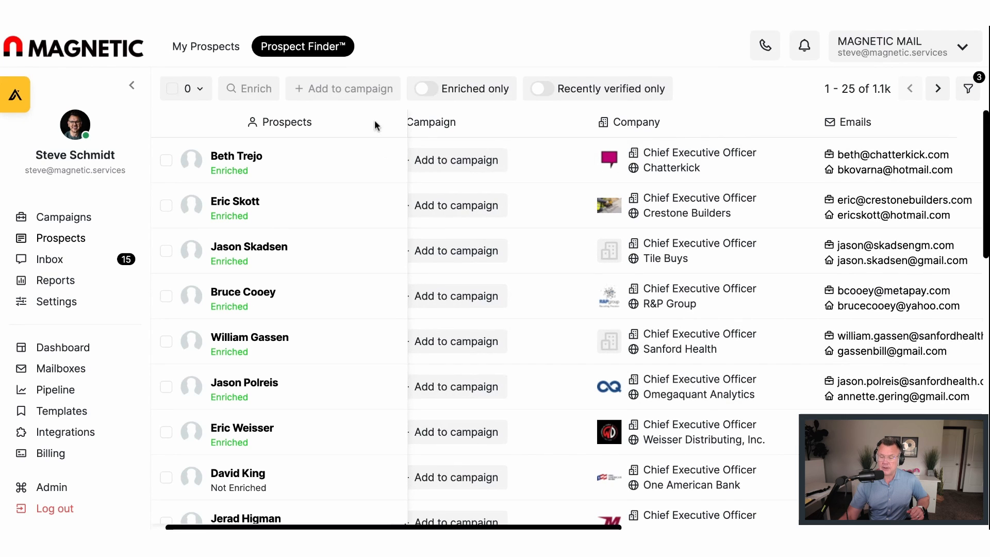
scroll(769, 206, "right", 5)
scroll(766, 214, "left", 6)
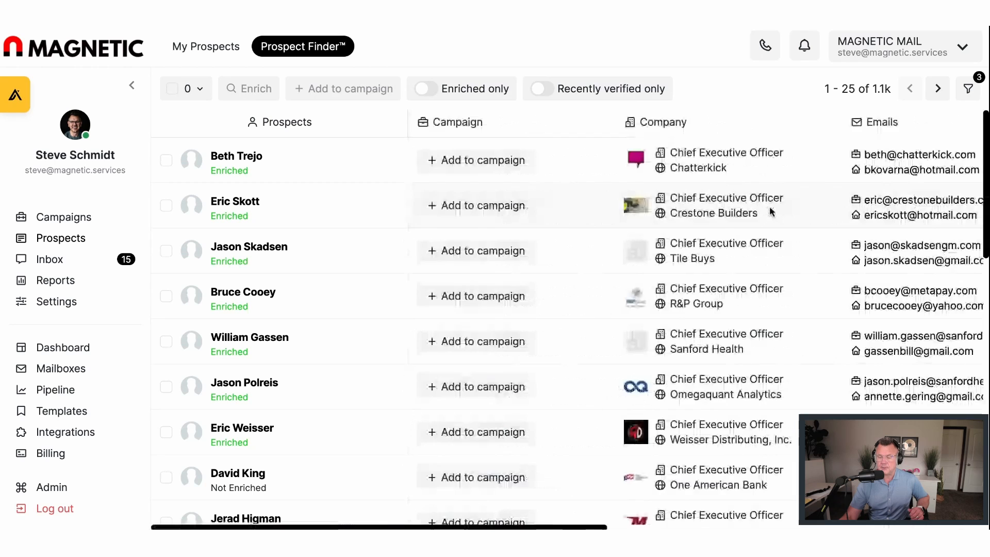
Select all filtered prospects again and go to the campaigns overview
left_click(172, 89)
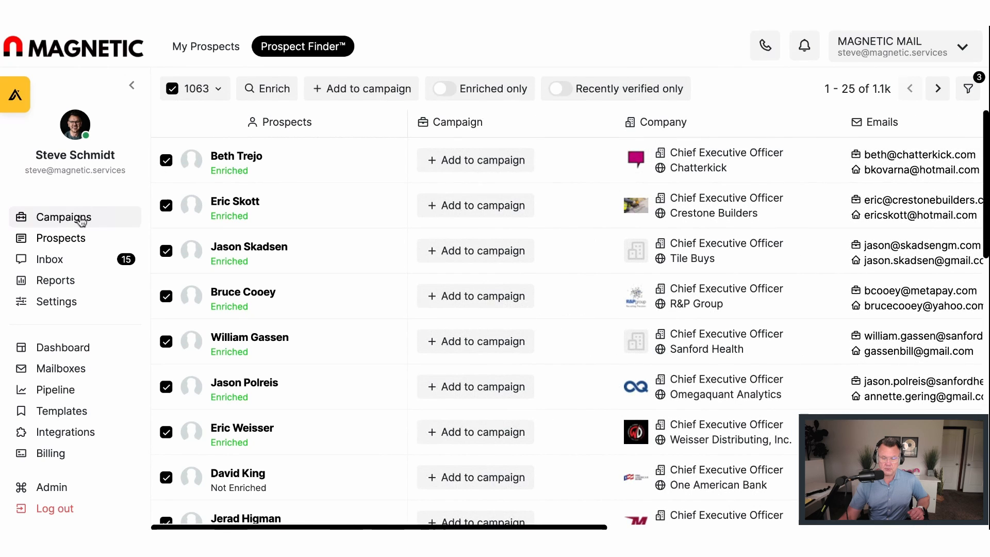
left_click(98, 214)
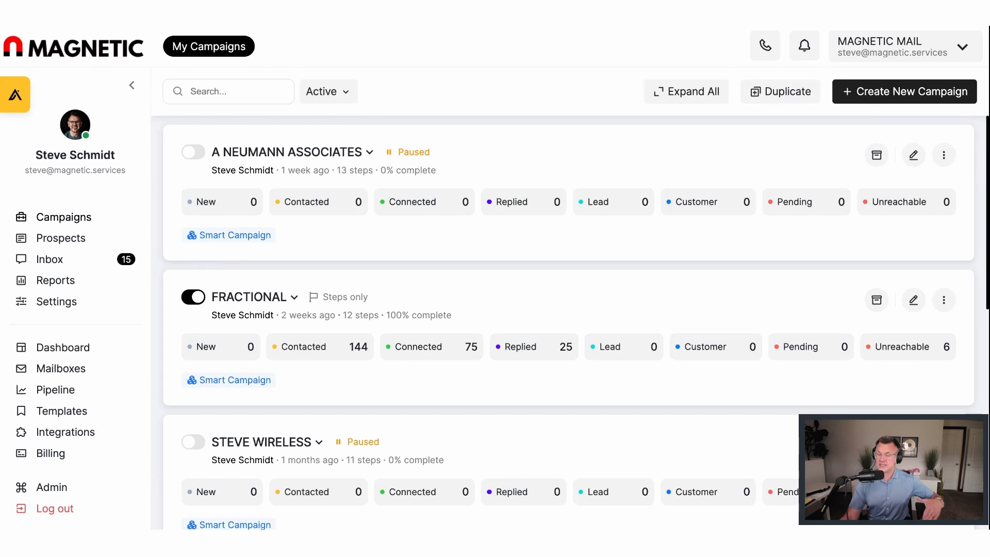
Open the activity reports and review the LinkedIn outreach charts and the daily activity table
left_click(51, 284)
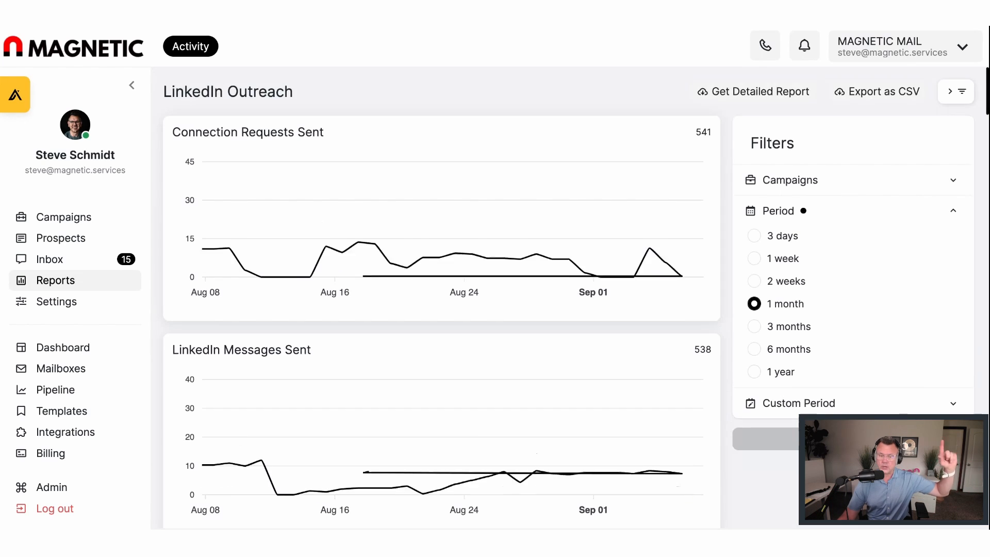
left_click(954, 95)
left_click(954, 94)
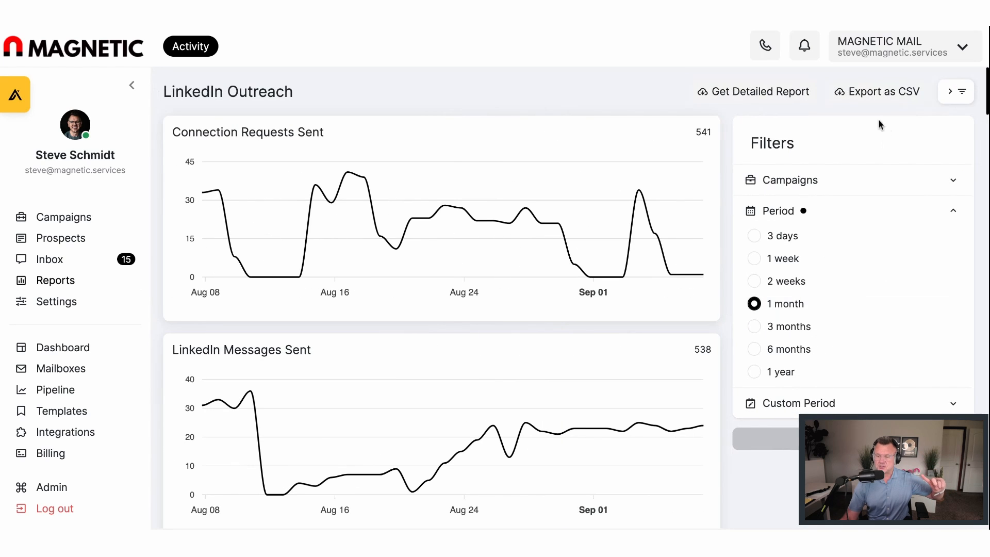
scroll(592, 287, "down", 15)
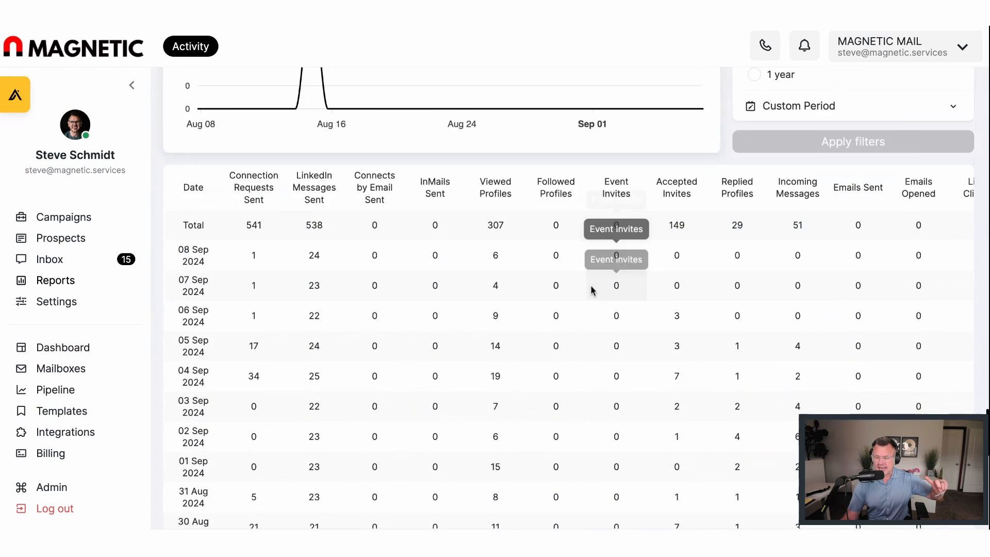
scroll(587, 285, "down", 8)
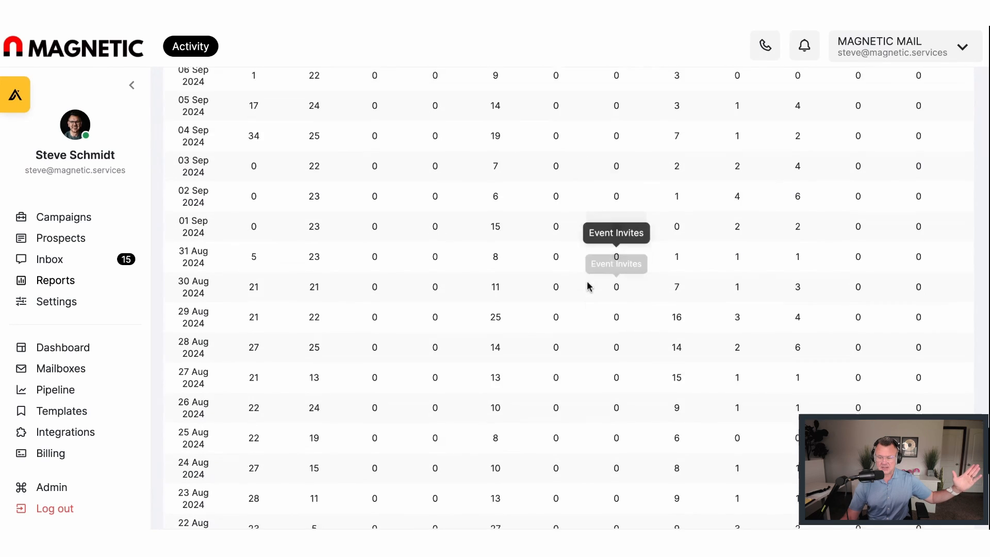